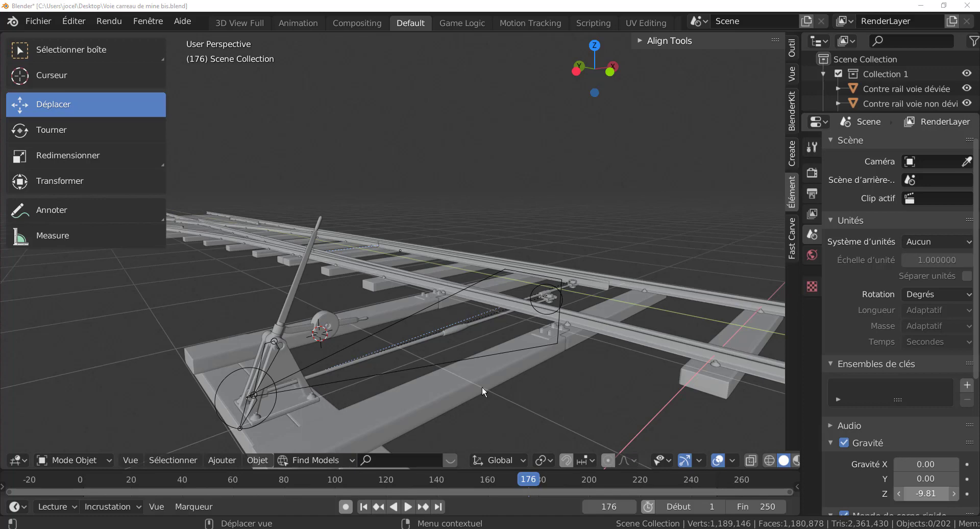
- Select the switch lever (Levier d'aiguillage), play its animation while inspecting the track, then enlarge the timeline to examine the keyframes and stop playback
{"action": "left_click", "coordinate": [296, 277]}
{"action": "middle_click_drag", "start_coordinate": [535, 364], "coordinate": [536, 390]}
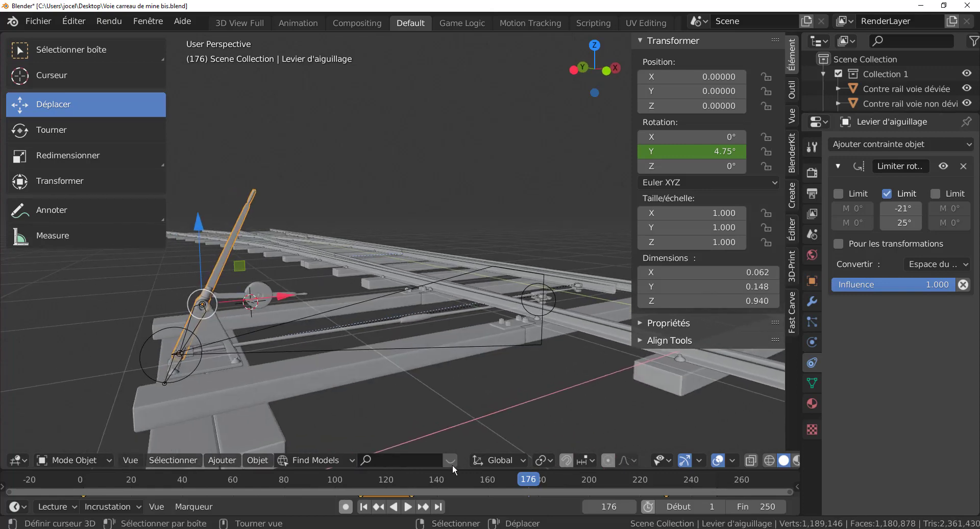
{"action": "left_click", "coordinate": [407, 507]}
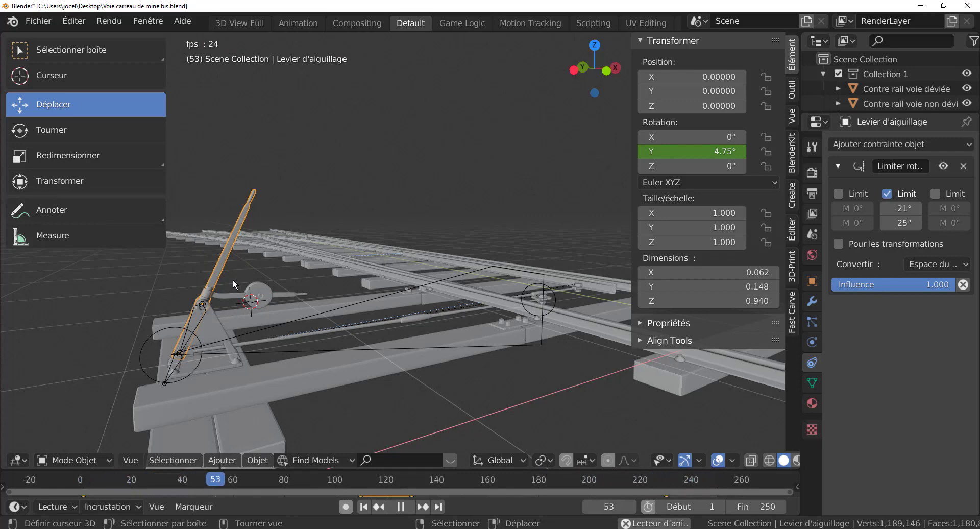
{"action": "scroll", "coordinate": [233, 279], "scroll_direction": "down", "scroll_amount": 3}
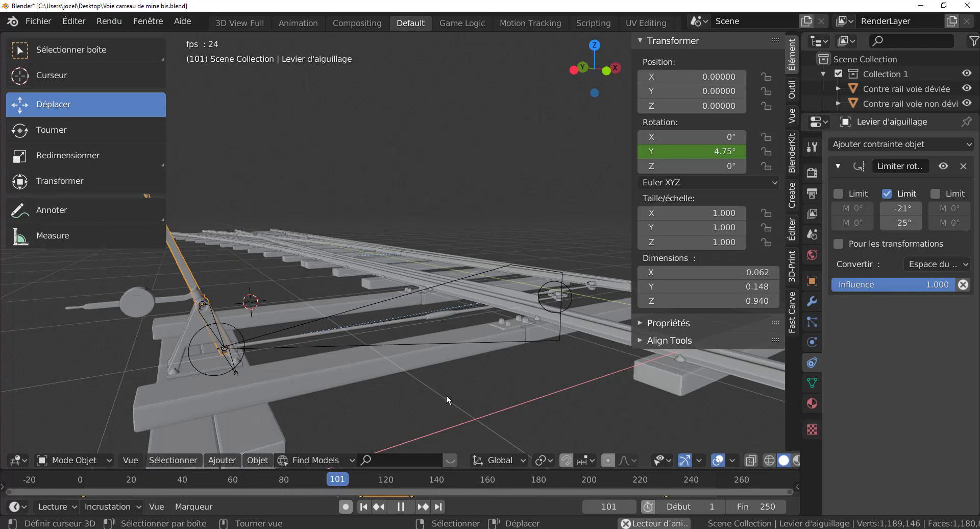
{"action": "scroll", "coordinate": [447, 394], "scroll_direction": "down", "scroll_amount": 1}
{"action": "middle_click_drag", "start_coordinate": [446, 394], "coordinate": [423, 406]}
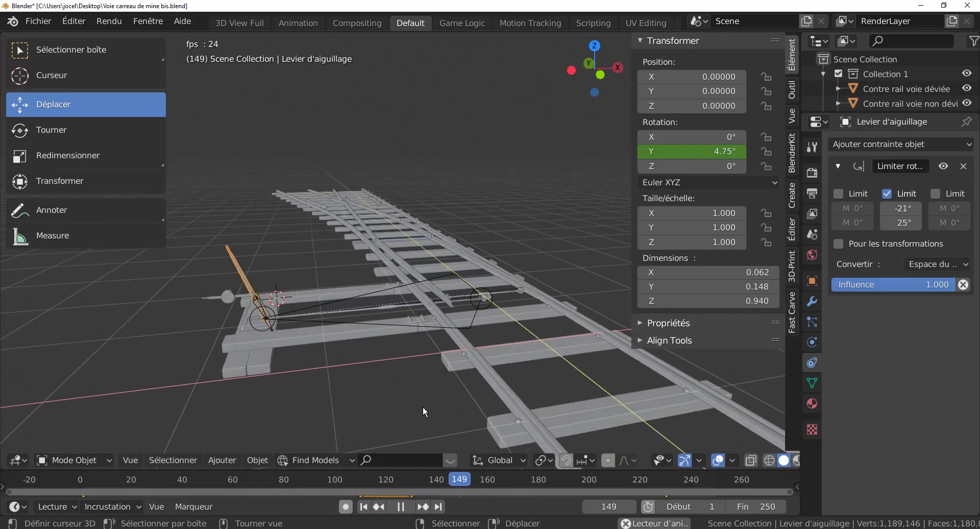
{"action": "scroll", "coordinate": [422, 406], "scroll_direction": "up", "scroll_amount": 2}
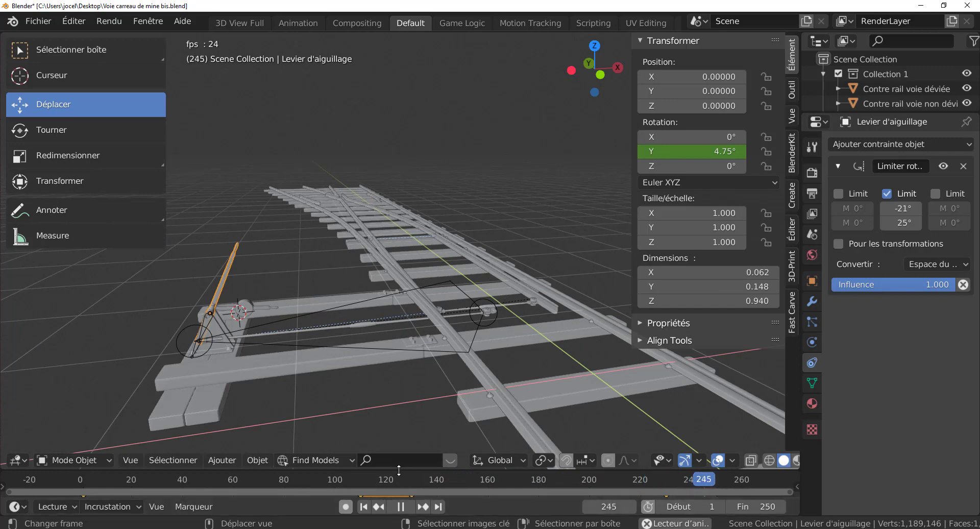
{"action": "left_click_drag", "start_coordinate": [399, 469], "coordinate": [398, 434]}
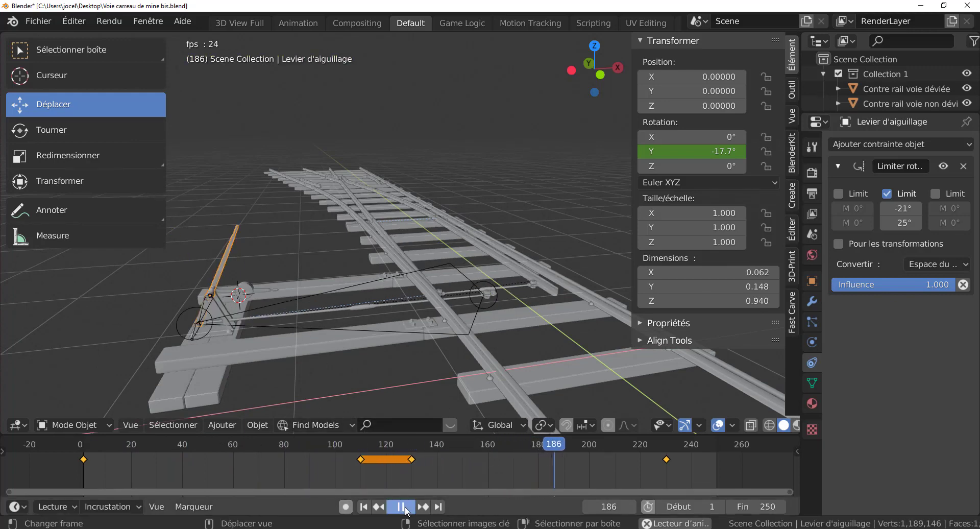
{"action": "key", "text": "space"}
- Switch to the other Blender window, select the switch lever and widen the properties area to show its Limit Rotation (Limiter rotation) constraint
{"action": "mouse_move", "coordinate": [712, 527]}
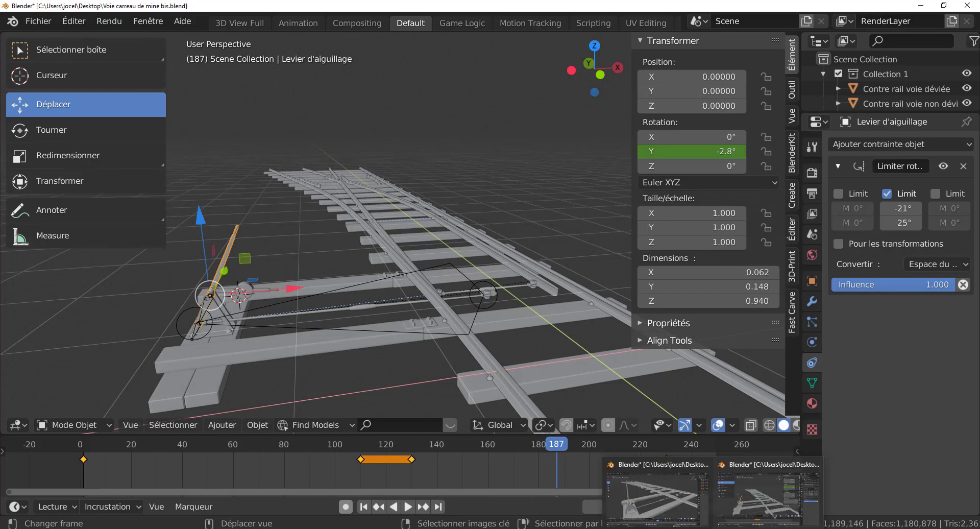
{"action": "left_click", "coordinate": [773, 510]}
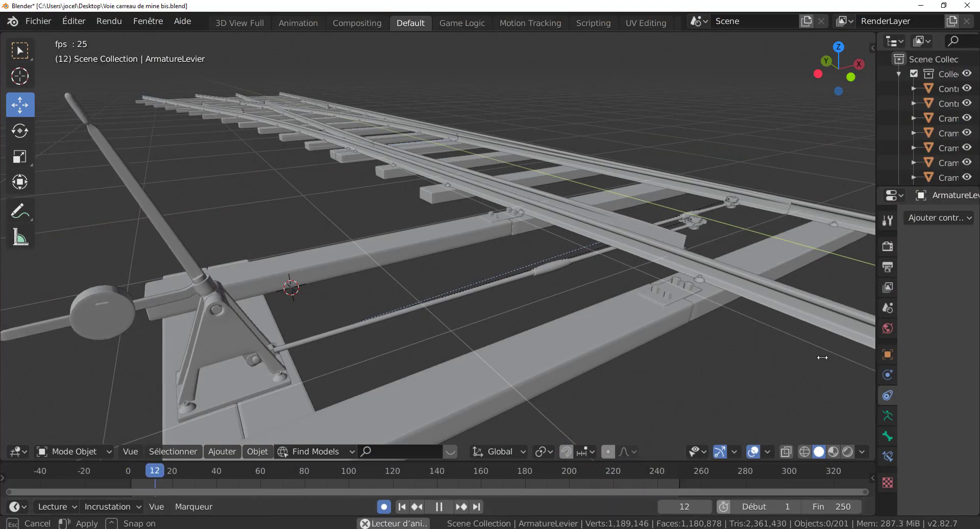
{"action": "left_click_drag", "start_coordinate": [875, 354], "coordinate": [780, 353]}
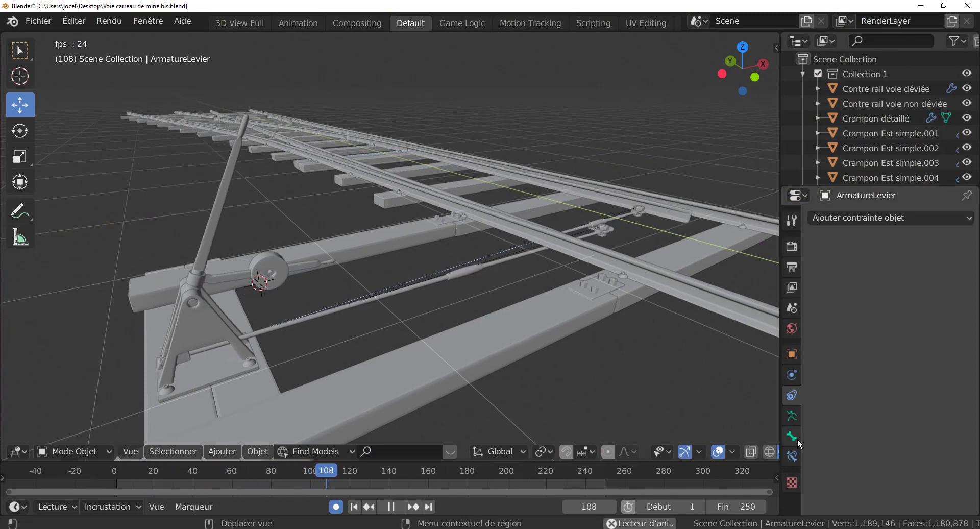
{"action": "left_click", "coordinate": [205, 204]}
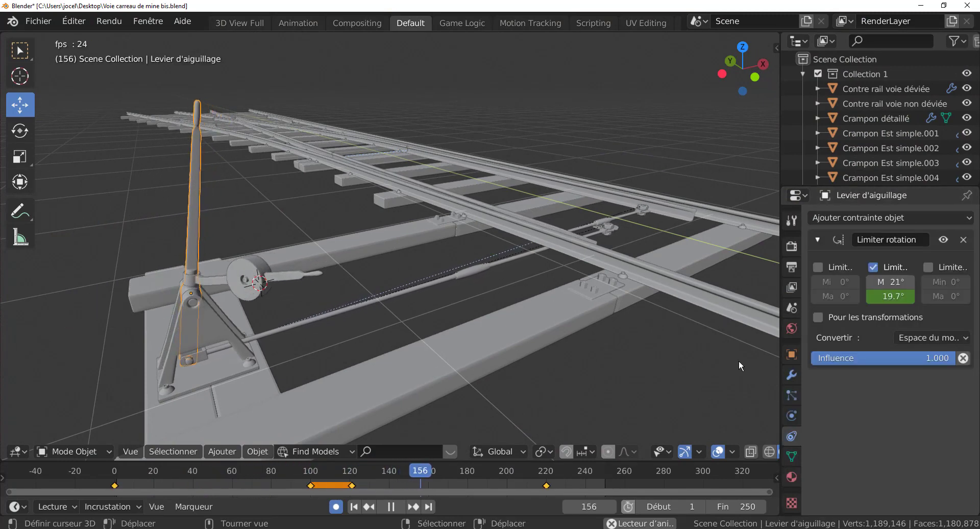
{"action": "left_click_drag", "start_coordinate": [779, 344], "coordinate": [731, 344]}
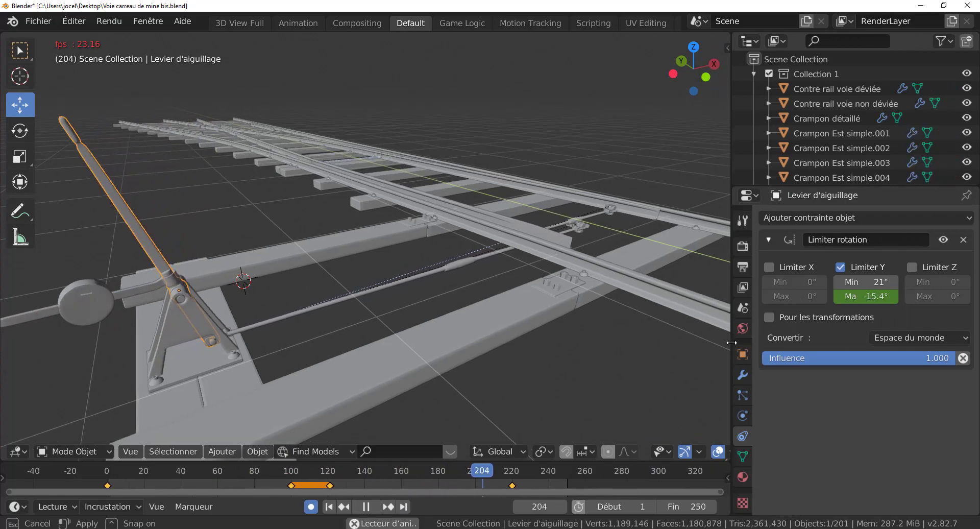
{"action": "left_click_drag", "start_coordinate": [864, 300], "coordinate": [893, 301]}
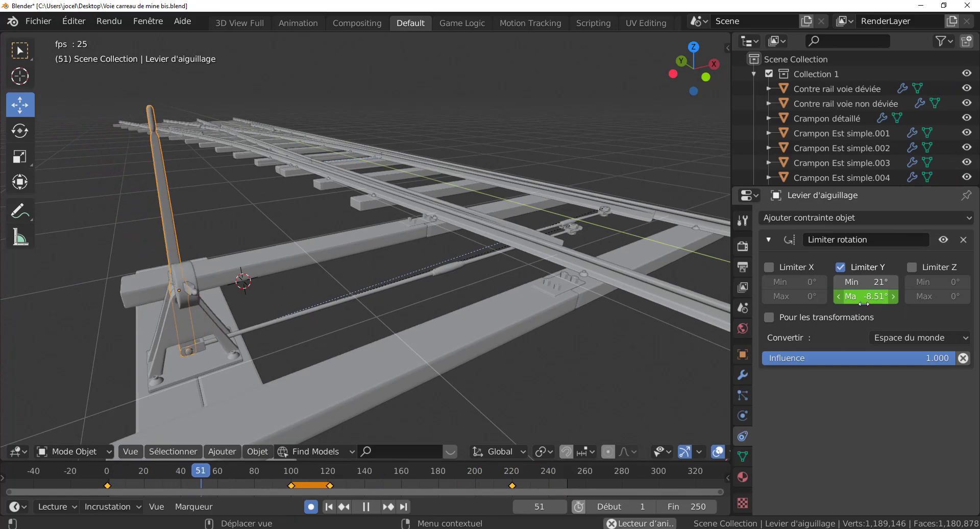
{"action": "left_click_drag", "start_coordinate": [880, 296], "coordinate": [861, 296]}
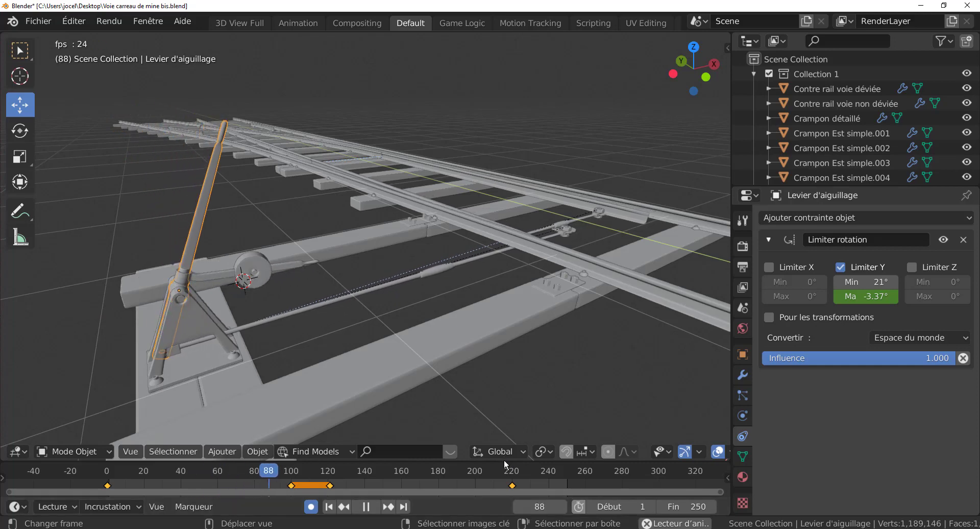
- Delete all of the lever's keyframes in an enlarged timeline and keyframe the Limit Rotation Y maximum of -20° at frame 0
{"action": "left_click_drag", "start_coordinate": [504, 460], "coordinate": [504, 374]}
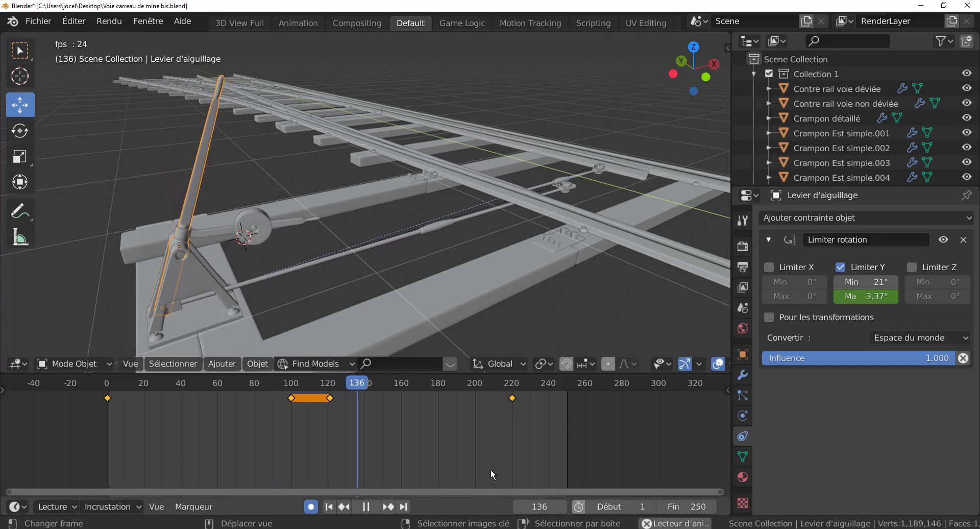
{"action": "key", "text": "space"}
{"action": "left_click", "coordinate": [107, 383]}
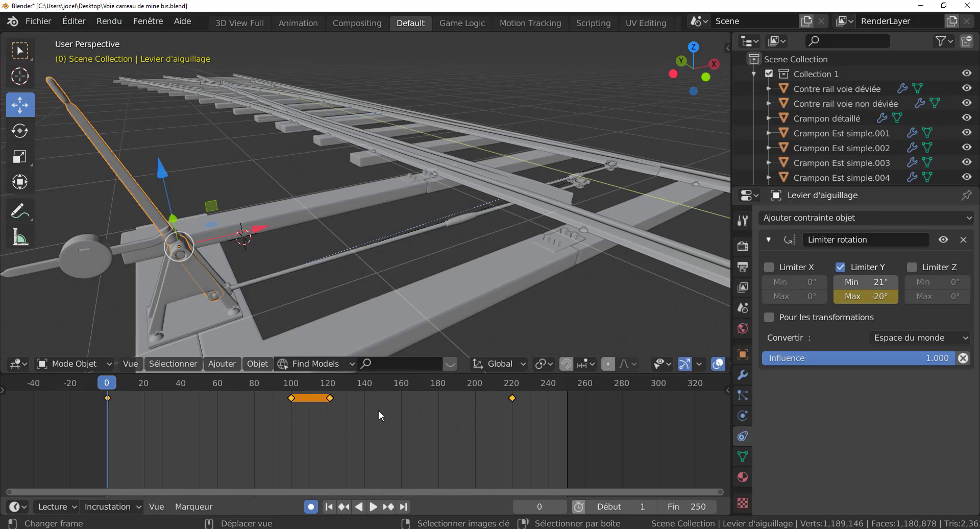
{"action": "key", "text": "x"}
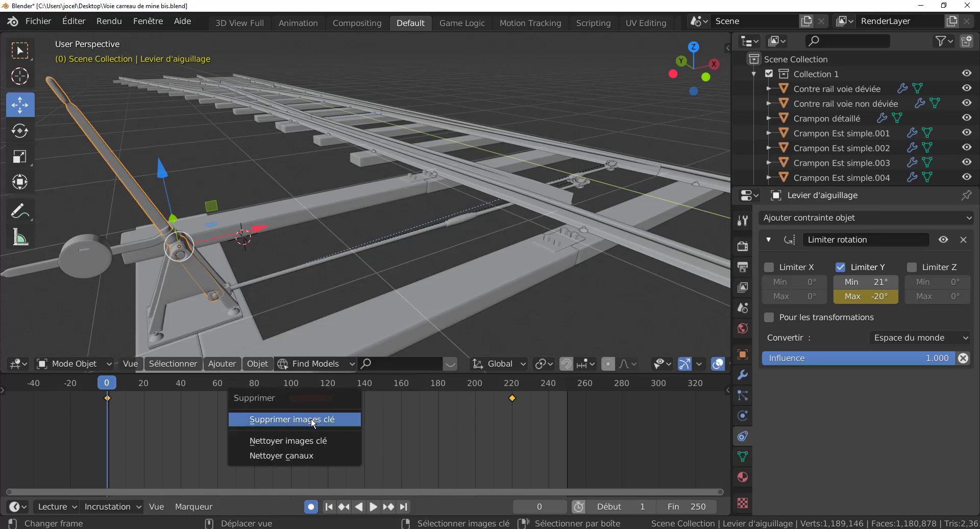
{"action": "left_click", "coordinate": [311, 419]}
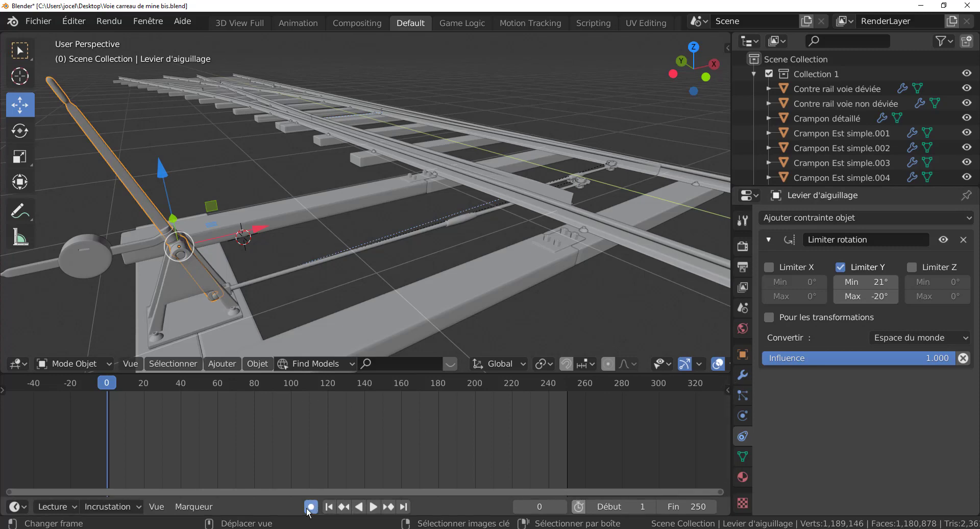
{"action": "right_click", "coordinate": [873, 295]}
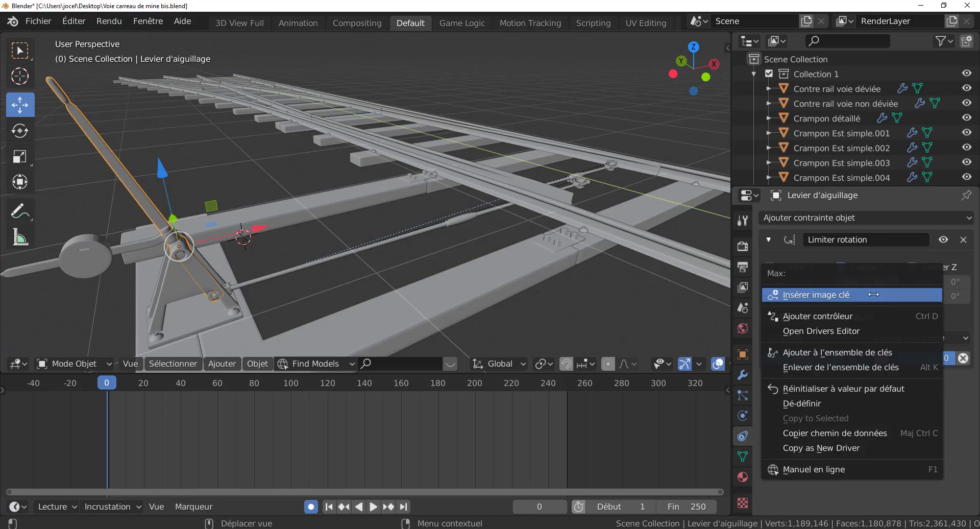
{"action": "left_click", "coordinate": [817, 295]}
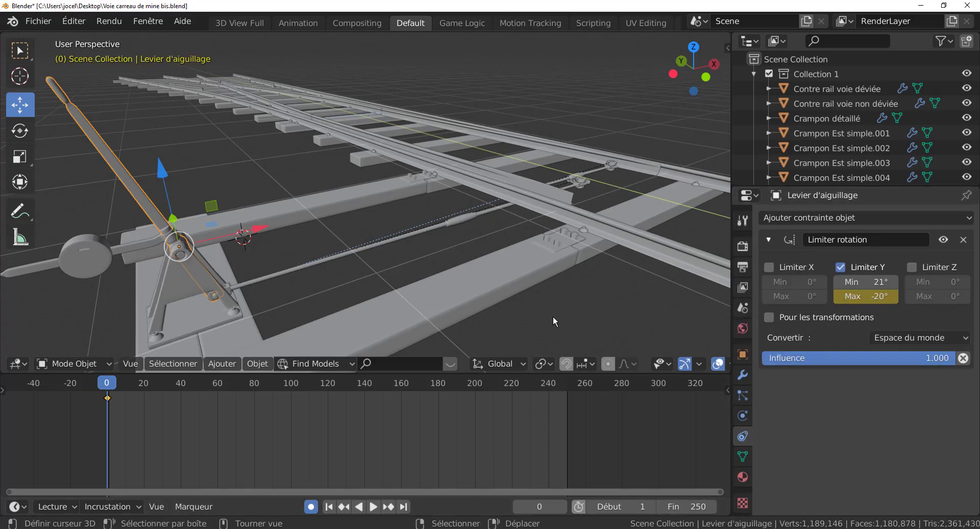
- At frame 99, set the Limit Rotation Y maximum to 24.9° and keyframe it, checking the lever and rails from the top view
{"action": "left_click_drag", "start_coordinate": [109, 388], "coordinate": [291, 386]}
{"action": "middle_click_drag", "start_coordinate": [395, 274], "coordinate": [546, 309]}
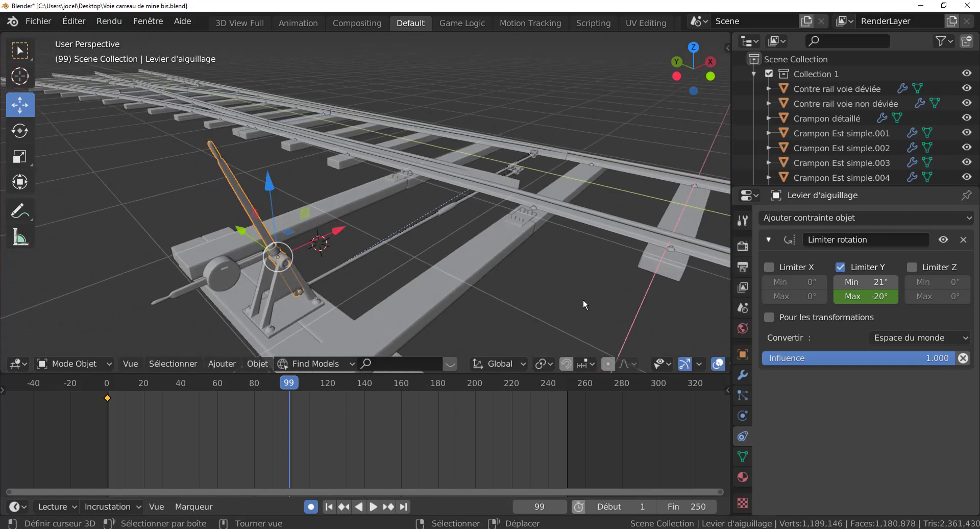
{"action": "key", "text": "KP_7"}
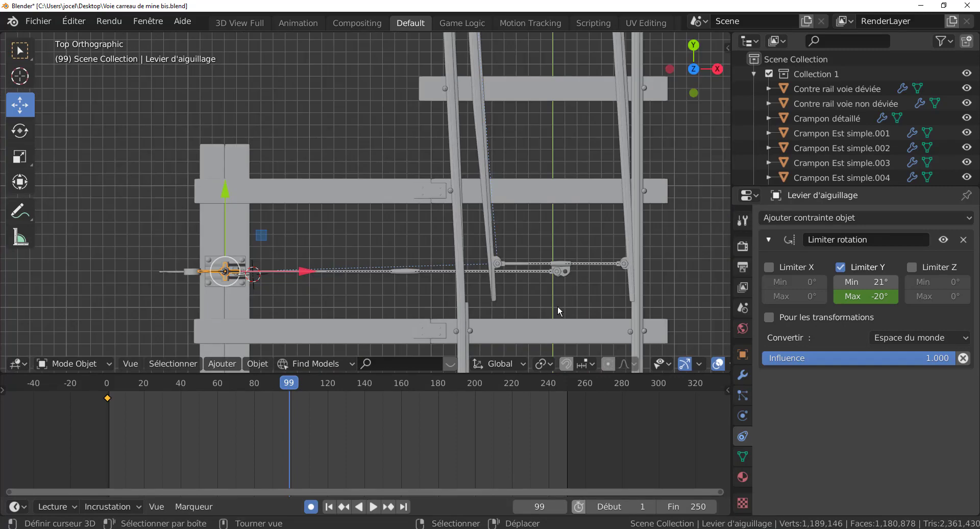
{"action": "middle_click_drag", "start_coordinate": [584, 288], "coordinate": [615, 266], "text": "shift"}
{"action": "scroll", "coordinate": [519, 278], "scroll_direction": "up", "scroll_amount": 1}
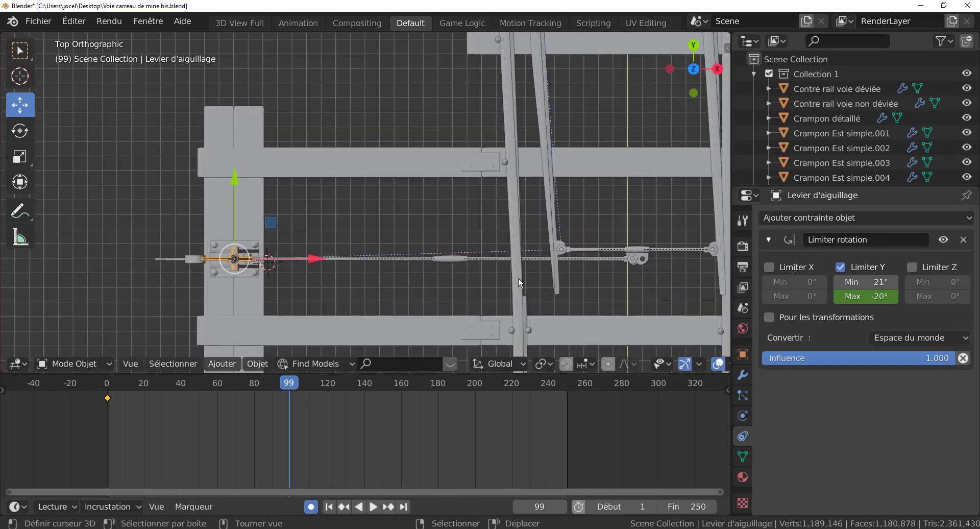
{"action": "scroll", "coordinate": [519, 277], "scroll_direction": "up", "scroll_amount": 1}
{"action": "middle_click_drag", "start_coordinate": [519, 278], "coordinate": [559, 264], "text": "shift"}
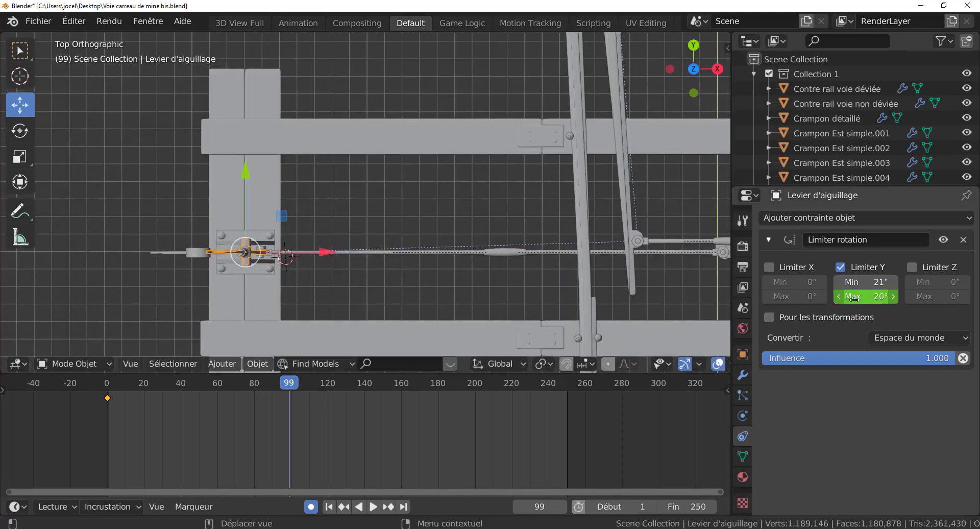
{"action": "left_click_drag", "start_coordinate": [854, 298], "coordinate": [909, 284]}
{"action": "key", "text": "i"}
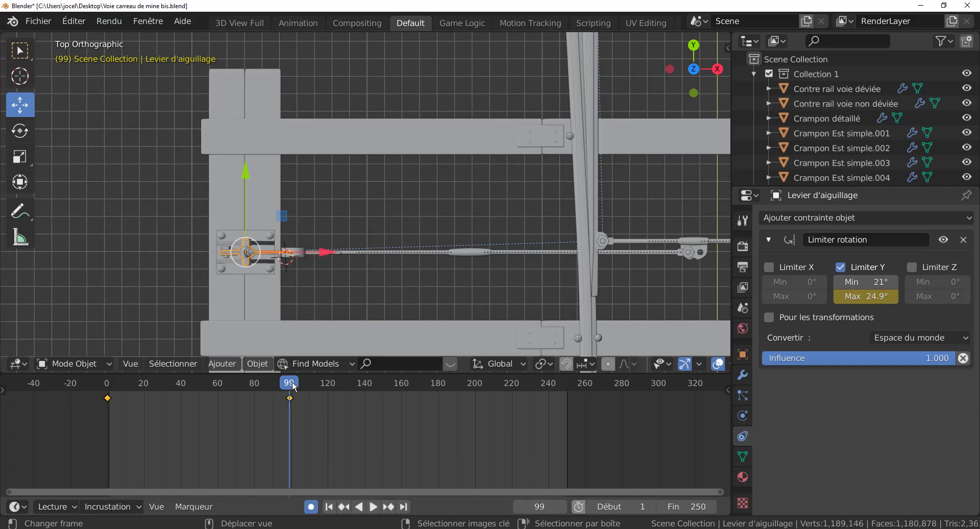
- Insert a second keyframe for the 24.9° Y maximum at frame 121 to hold the lever's position
{"action": "key", "text": "space"}
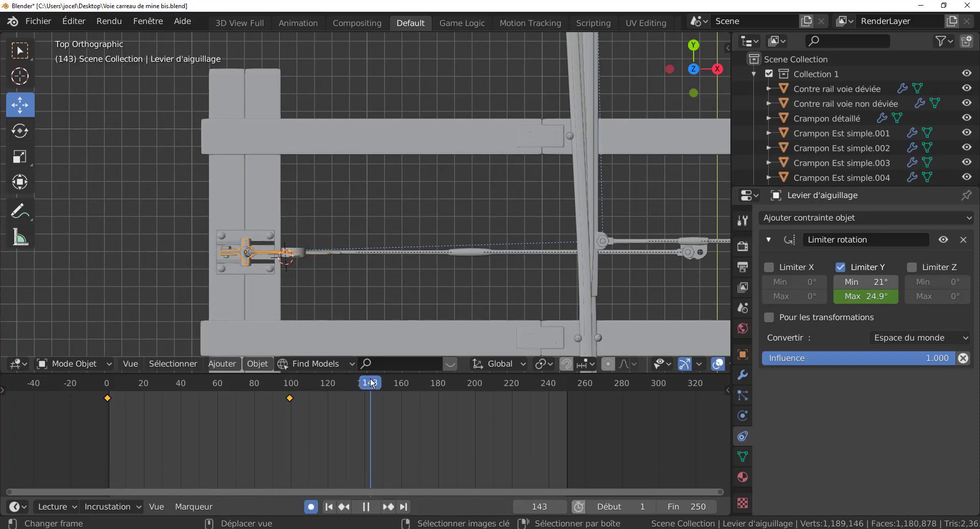
{"action": "left_click_drag", "start_coordinate": [343, 384], "coordinate": [329, 385]}
{"action": "key", "text": "space"}
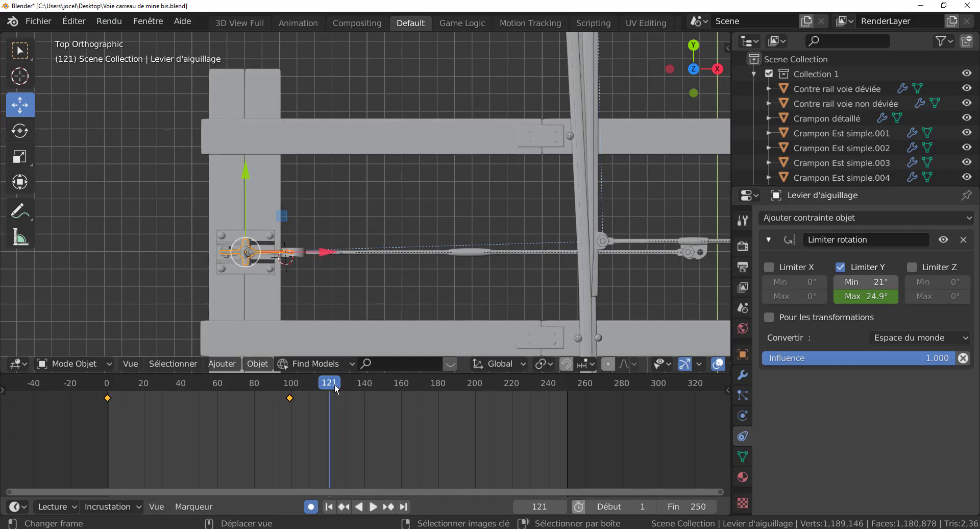
{"action": "scroll", "coordinate": [284, 284], "scroll_direction": "up", "scroll_amount": 1}
{"action": "middle_click_drag", "start_coordinate": [295, 291], "coordinate": [406, 235], "text": "shift"}
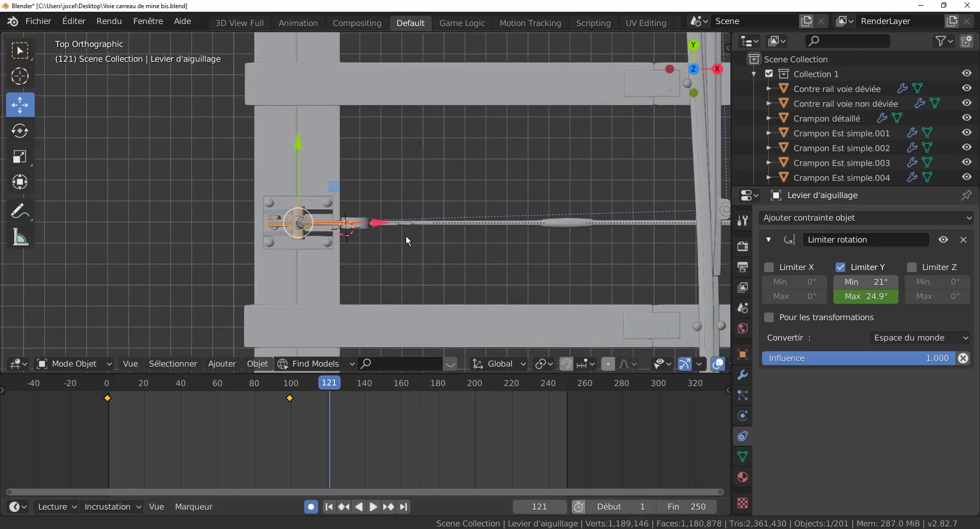
{"action": "scroll", "coordinate": [356, 256], "scroll_direction": "up", "scroll_amount": 1}
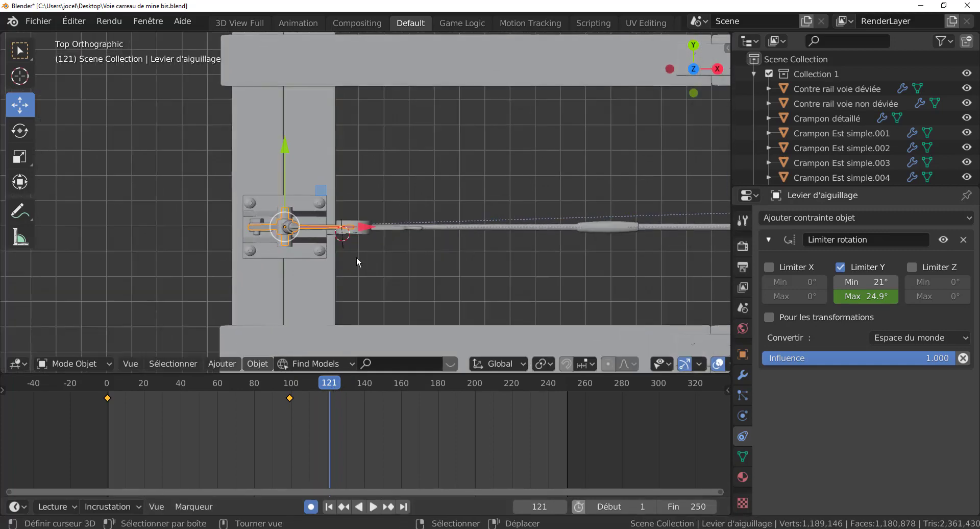
{"action": "right_click", "coordinate": [863, 296]}
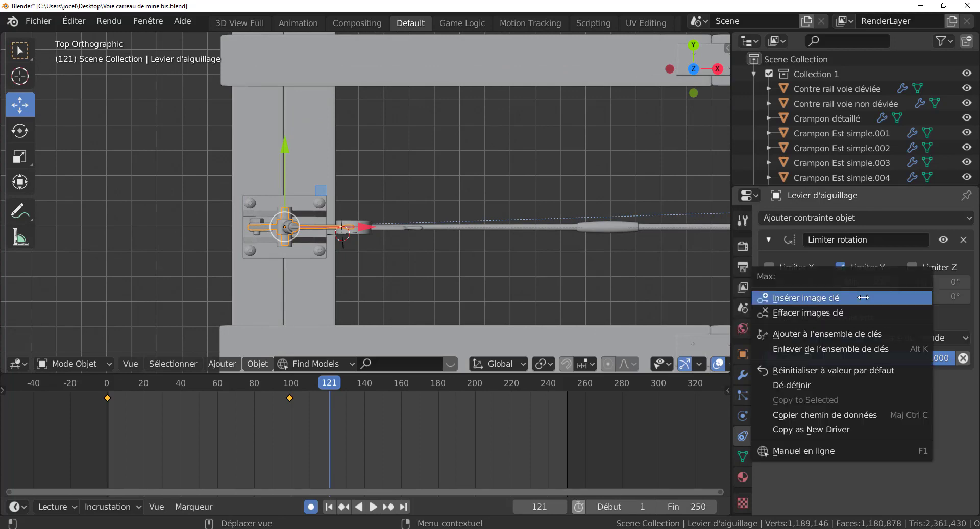
{"action": "left_click", "coordinate": [863, 297]}
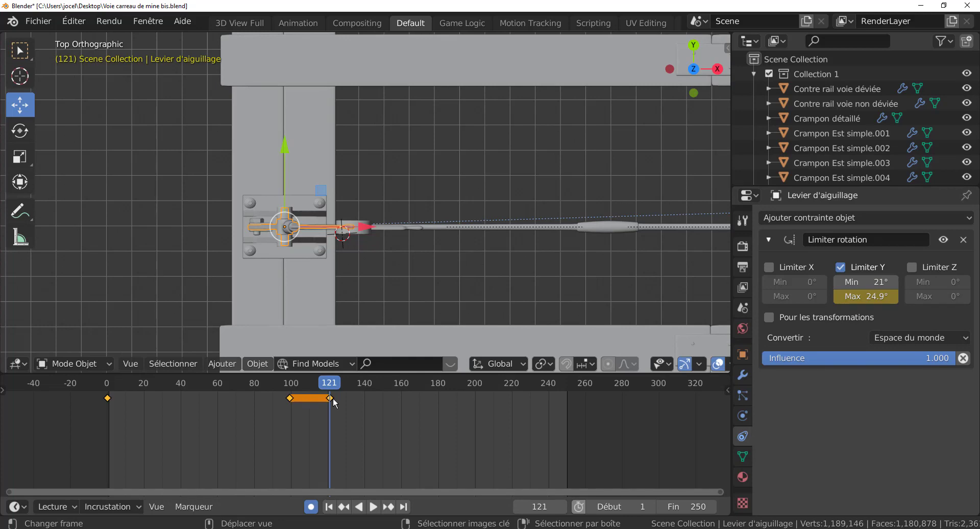
- At frame 221, set the Limit Rotation Y maximum to -20.1° and keyframe it
{"action": "left_click_drag", "start_coordinate": [337, 389], "coordinate": [514, 390]}
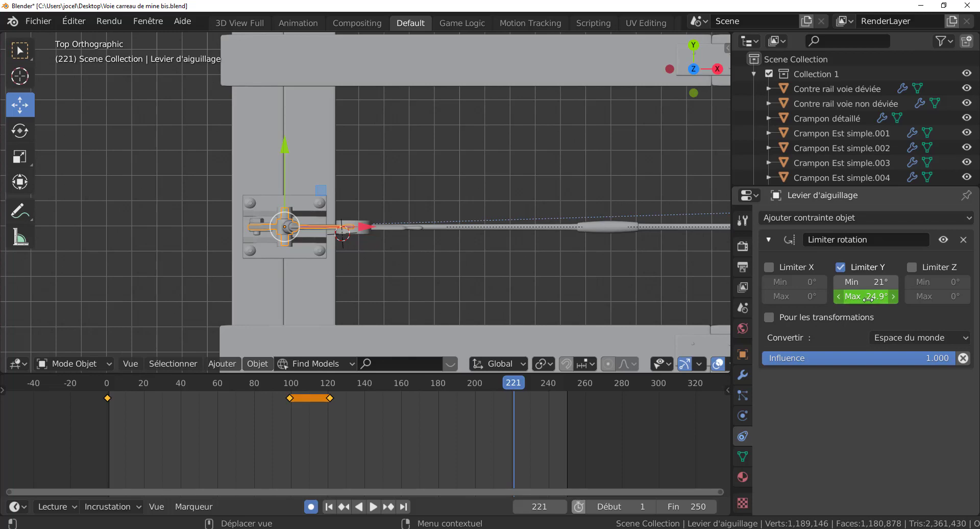
{"action": "left_click_drag", "start_coordinate": [868, 299], "coordinate": [808, 307]}
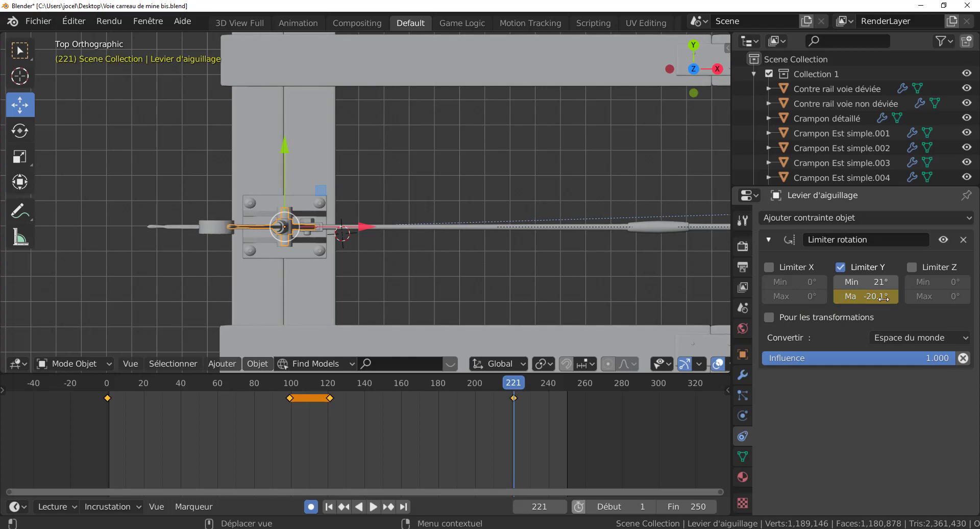
{"action": "key", "text": "i"}
- Play the lever animation from frame 0 in a perspective view to check the movement of the switch mechanism
{"action": "mouse_move", "coordinate": [534, 283]}
{"action": "middle_mouse_down"}
{"action": "mouse_move", "coordinate": [563, 247]}
{"action": "mouse_move", "coordinate": [541, 321]}
{"action": "mouse_move", "coordinate": [537, 271]}
{"action": "middle_mouse_up"}
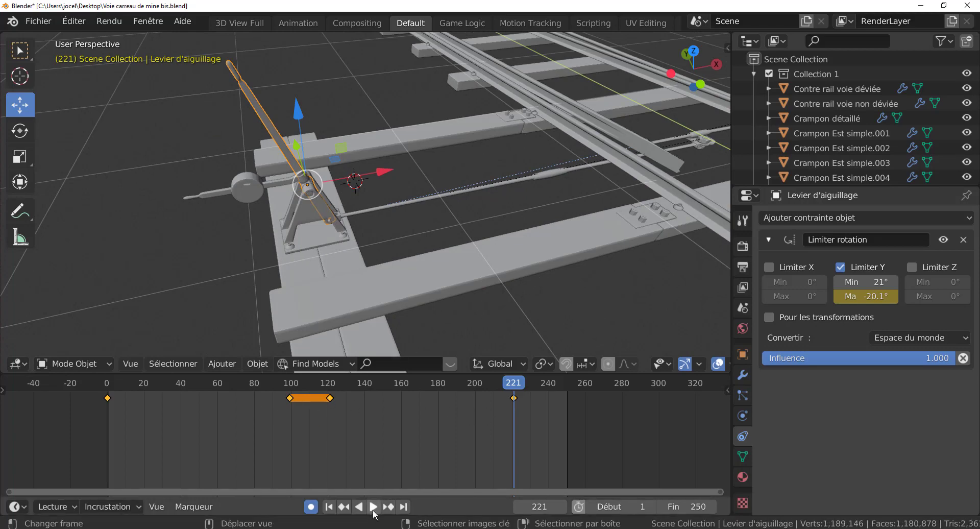
{"action": "left_click", "coordinate": [101, 463]}
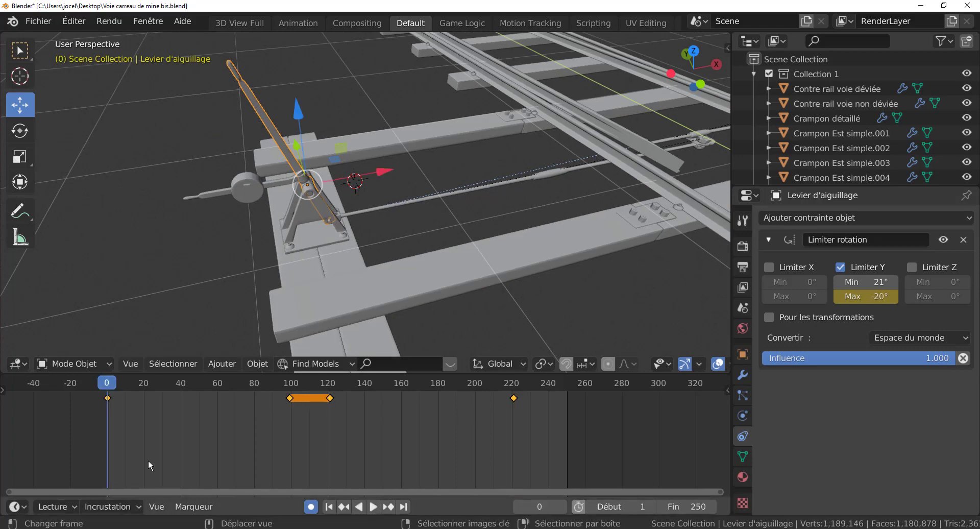
{"action": "left_click", "coordinate": [375, 507]}
{"action": "middle_click_drag", "start_coordinate": [513, 308], "coordinate": [400, 298]}
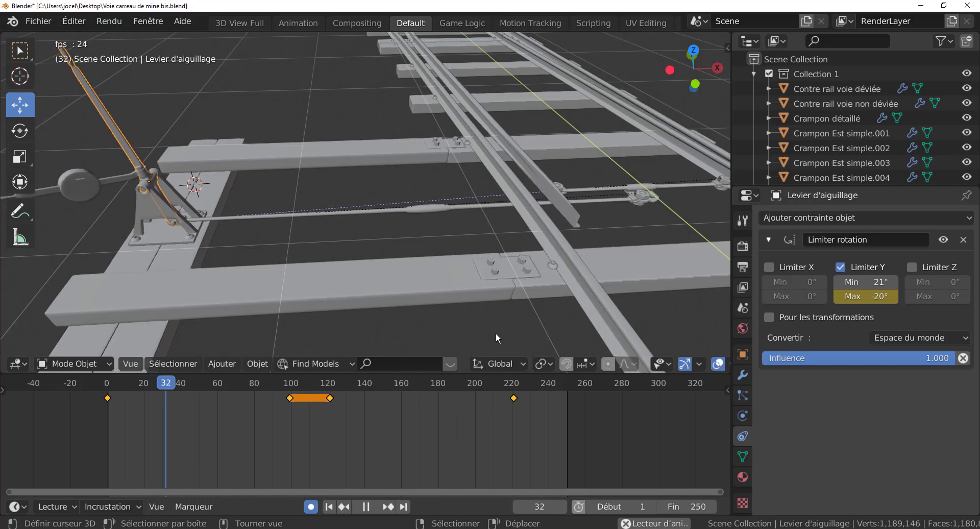
- Examine the moving lever, linkage and switch rails from several angles during playback, and enlarge the 3D viewport by shrinking the timeline
{"action": "middle_click_drag", "start_coordinate": [444, 255], "coordinate": [528, 220]}
{"action": "scroll", "coordinate": [486, 237], "scroll_direction": "down", "scroll_amount": 2}
{"action": "scroll", "coordinate": [520, 222], "scroll_direction": "up", "scroll_amount": 1}
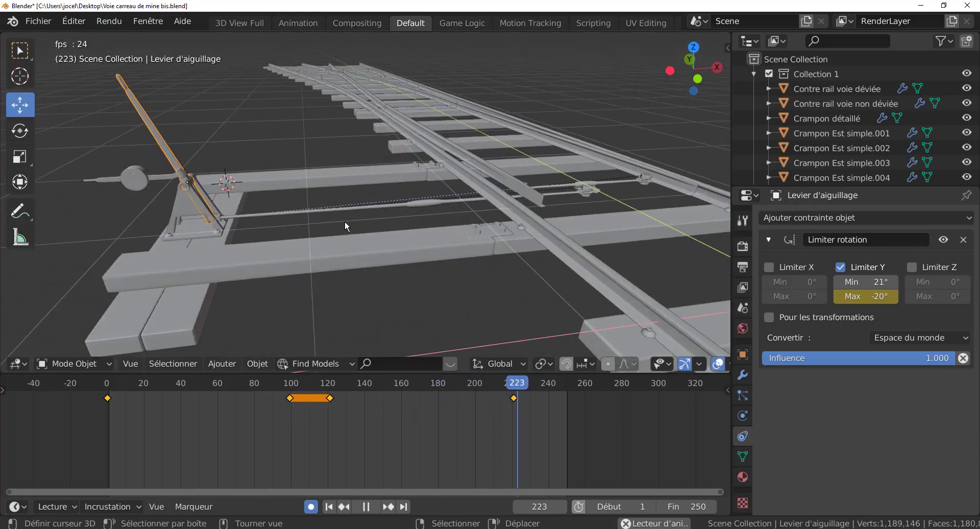
{"action": "middle_click_drag", "start_coordinate": [345, 226], "coordinate": [388, 218]}
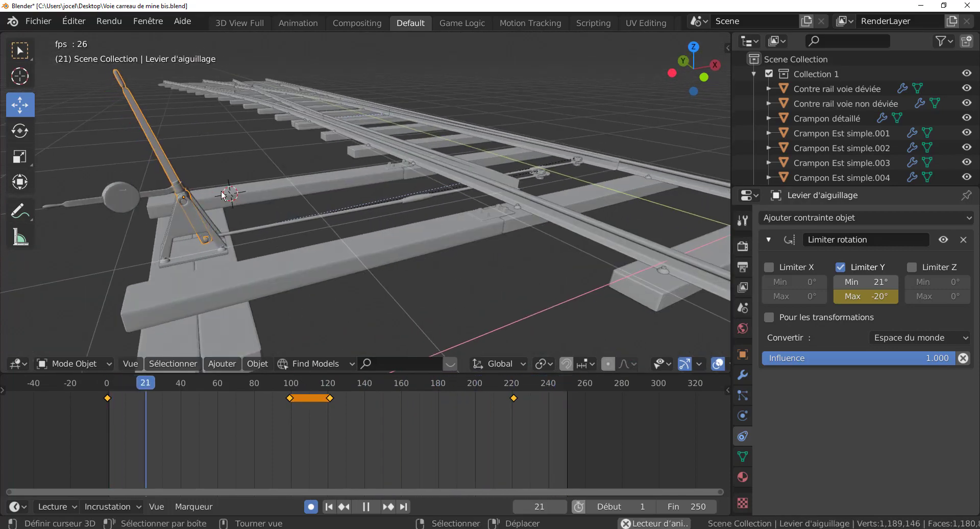
{"action": "middle_click_drag", "start_coordinate": [335, 234], "coordinate": [293, 244]}
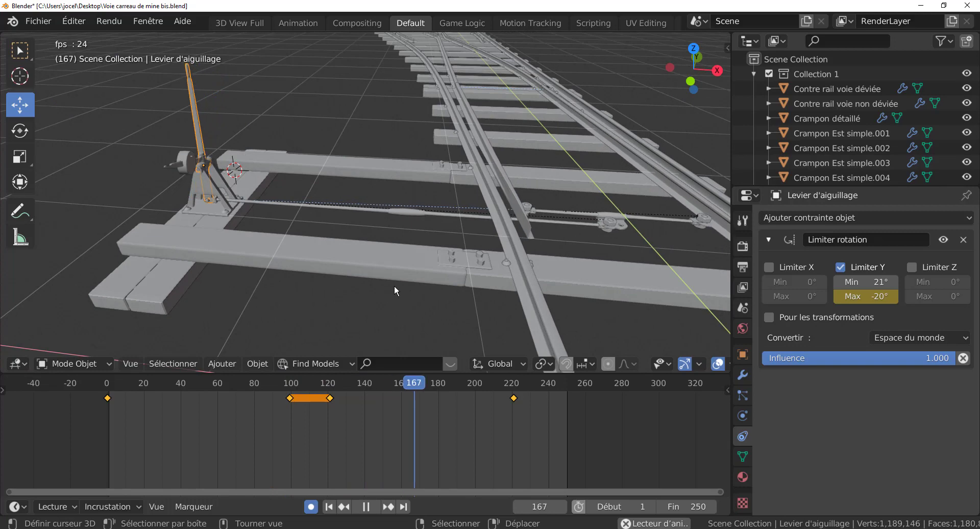
{"action": "middle_click_drag", "start_coordinate": [386, 292], "coordinate": [445, 263]}
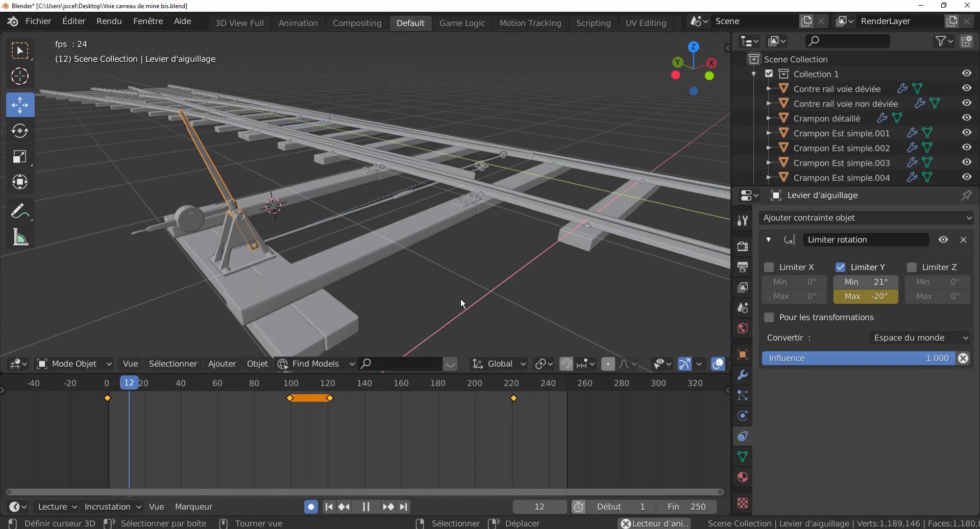
{"action": "scroll", "coordinate": [373, 278], "scroll_direction": "up", "scroll_amount": 1}
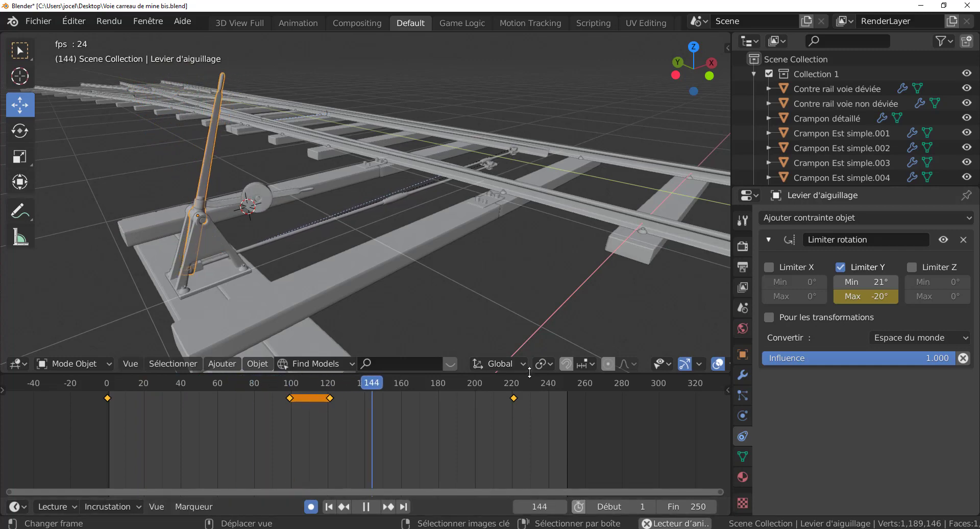
{"action": "left_click_drag", "start_coordinate": [531, 378], "coordinate": [557, 475]}
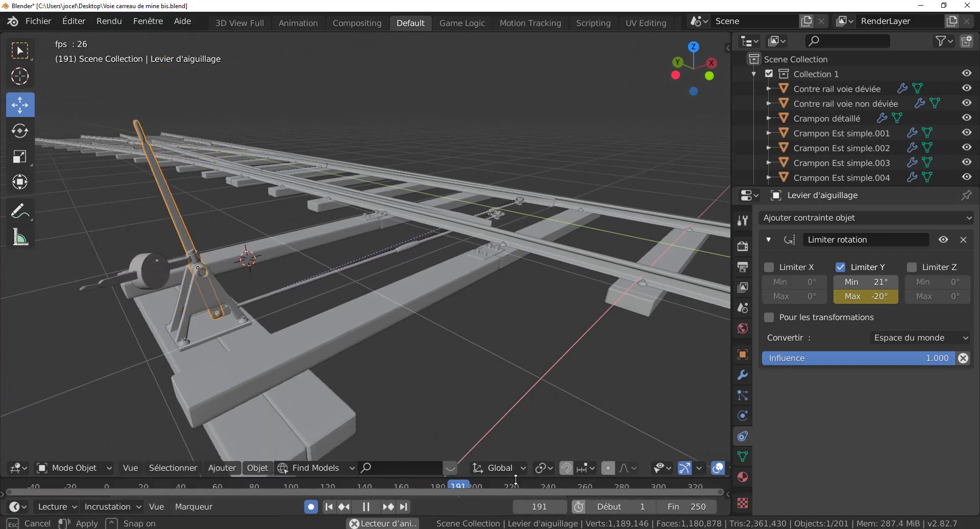